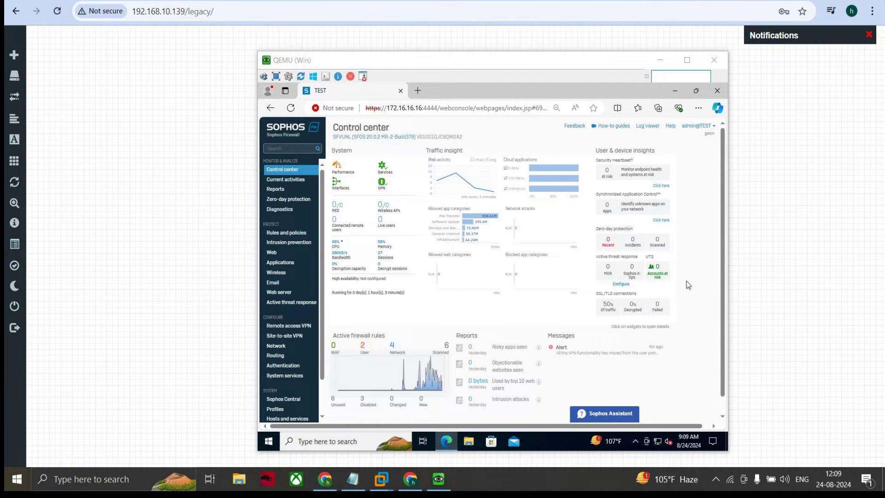
{"action": "scroll", "coordinate": [686, 281], "scroll_direction": "down", "scroll_amount": 1}
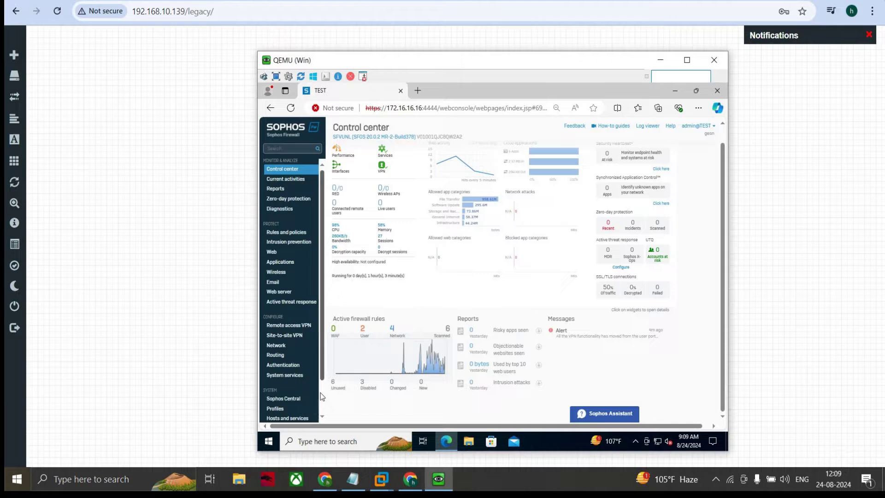
{"action": "scroll", "coordinate": [284, 383], "scroll_direction": "down", "scroll_amount": 2}
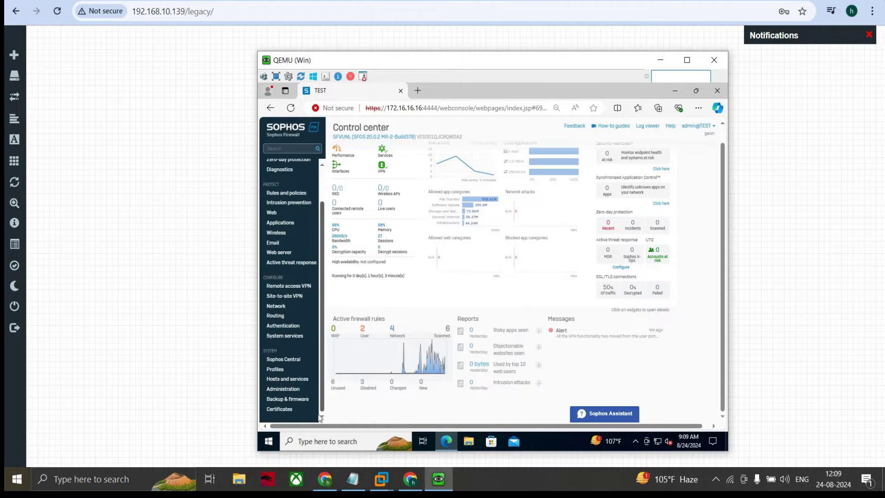
Go to Administration > Notification settings in the Sophos Firewall console.
{"action": "left_click", "coordinate": [282, 392]}
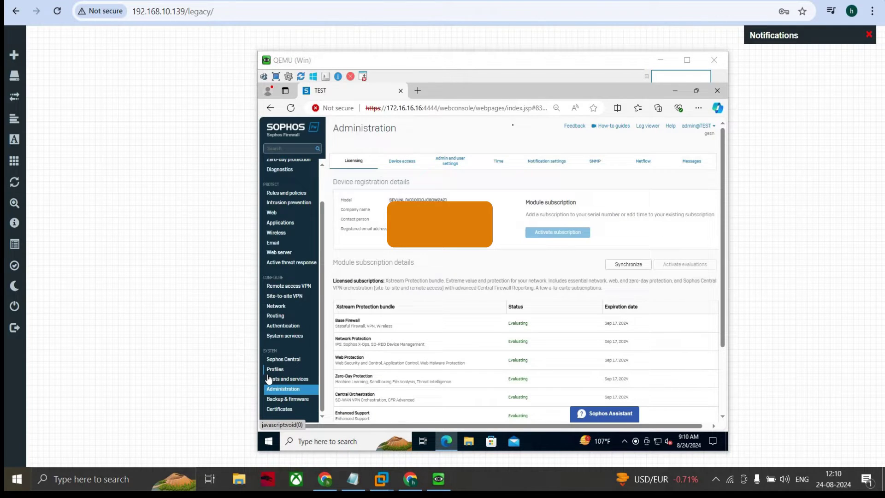
{"action": "left_click", "coordinate": [544, 164]}
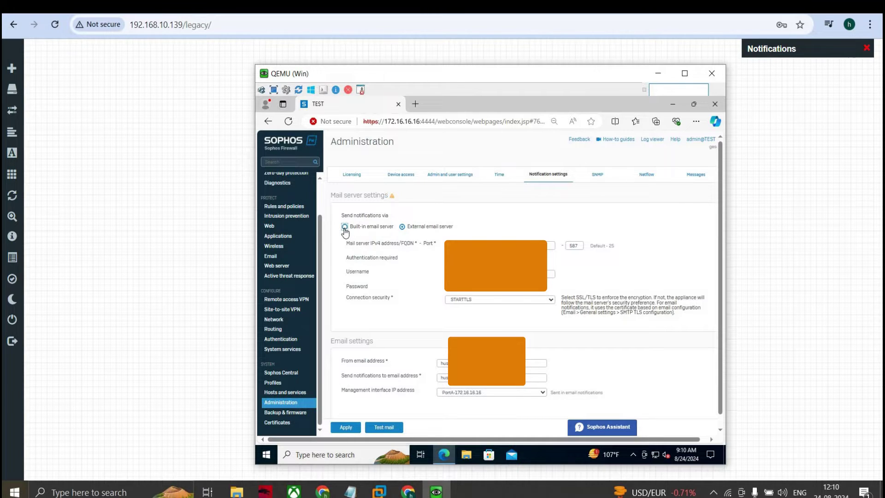
Switch notifications to external server smtp.gmail.com, port 587, with Authentication required checked.
{"action": "left_click", "coordinate": [344, 228]}
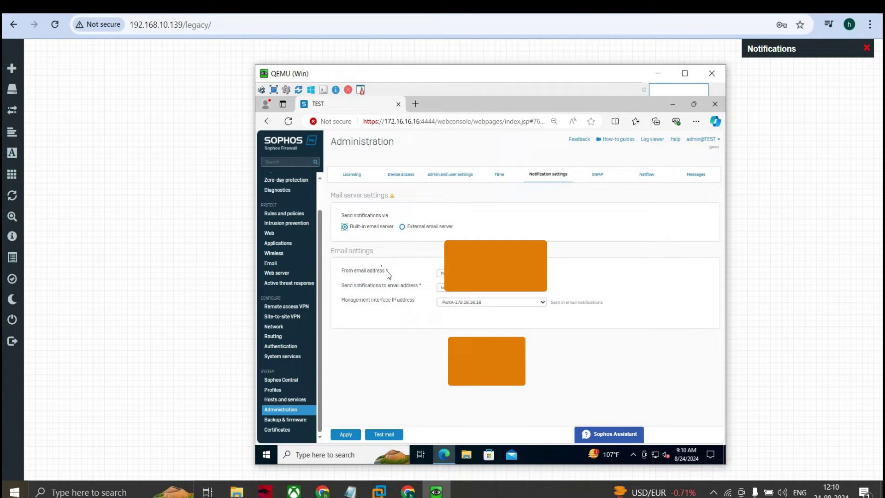
{"action": "left_click", "coordinate": [403, 227]}
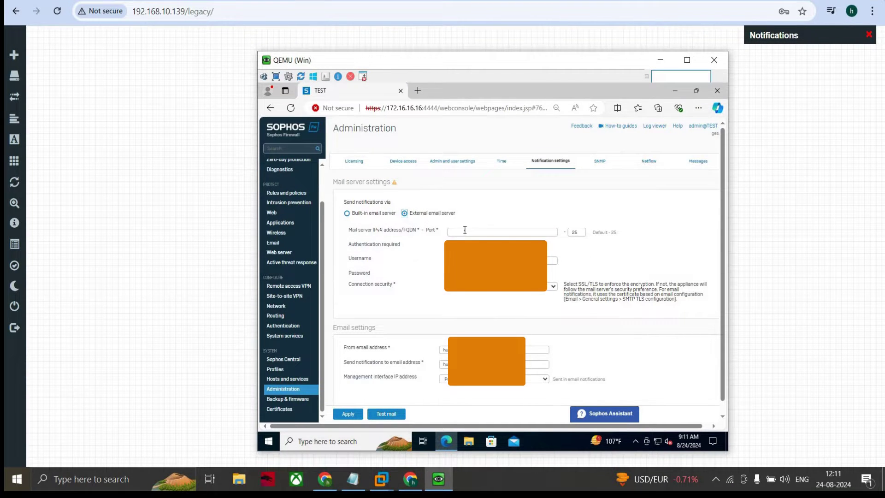
{"action": "left_click", "coordinate": [465, 245]}
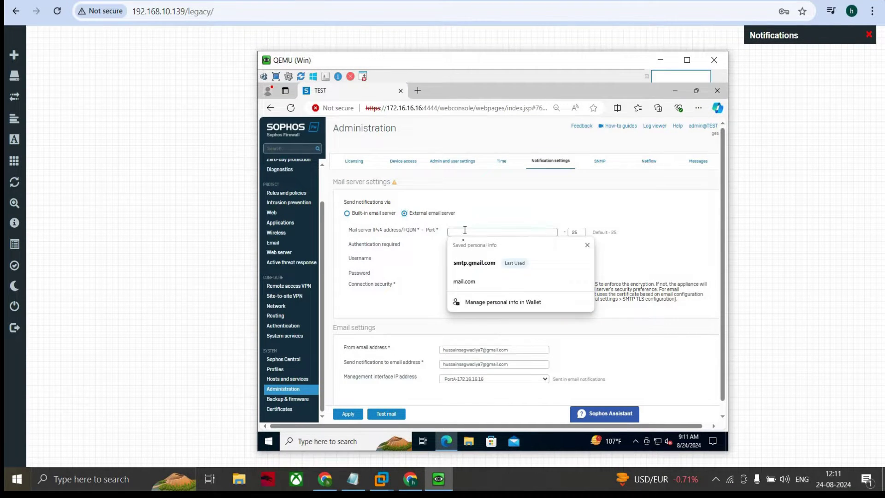
{"action": "left_click", "coordinate": [463, 264]}
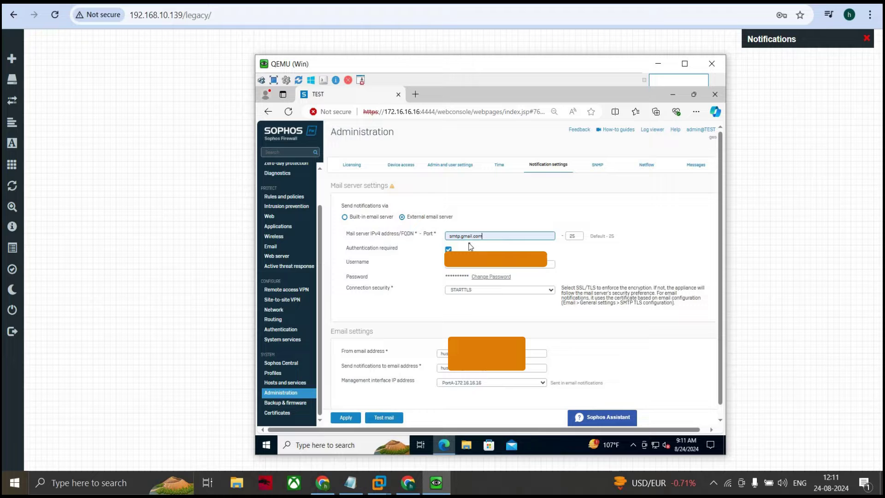
{"action": "double_click", "coordinate": [573, 236]}
{"action": "type", "text": "587"}
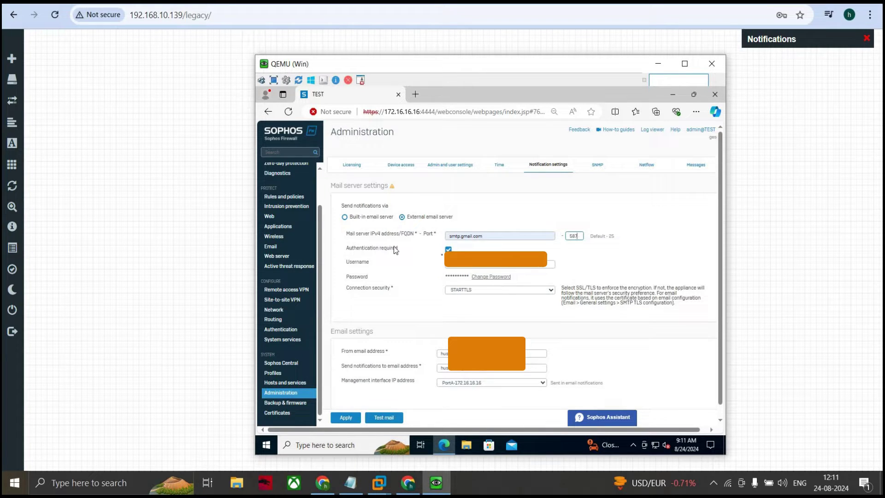
{"action": "left_click", "coordinate": [449, 249]}
{"action": "left_click", "coordinate": [448, 249]}
In a new Chrome tab, open Manage your Google Account and search its settings for 'App'.
{"action": "left_click", "coordinate": [657, 64]}
{"action": "key", "text": "ctrl+t"}
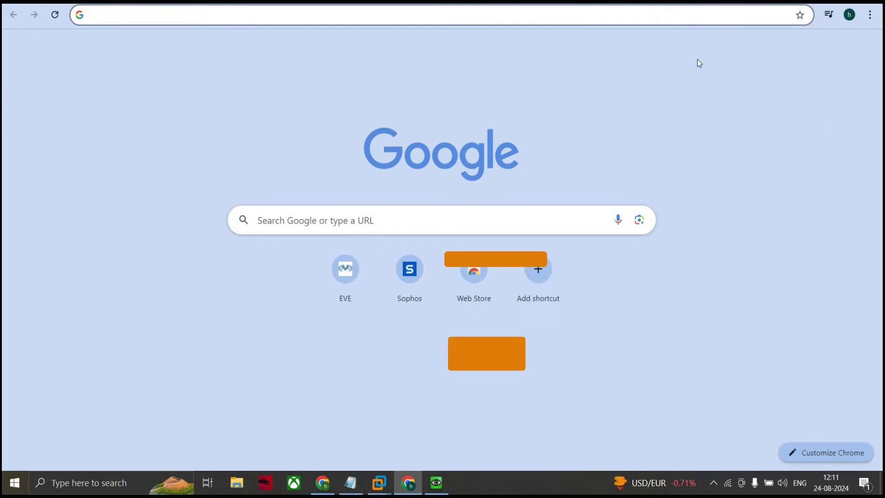
{"action": "left_click", "coordinate": [848, 15]}
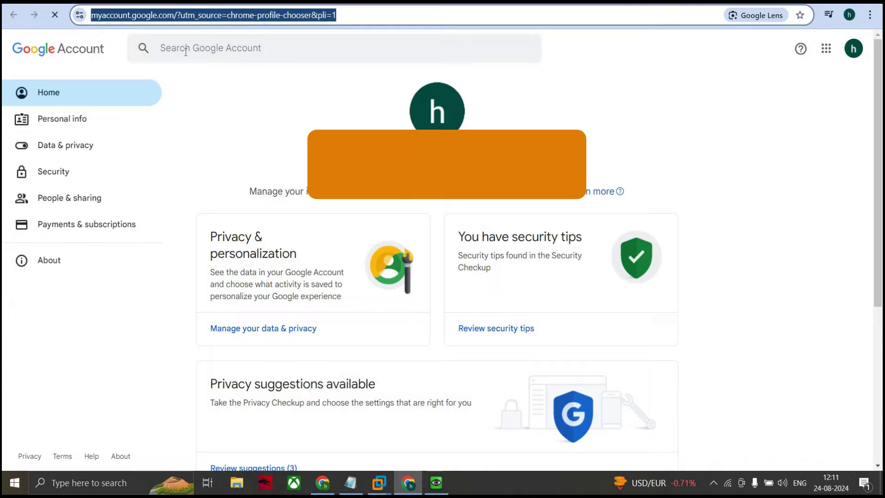
{"action": "left_click", "coordinate": [189, 49]}
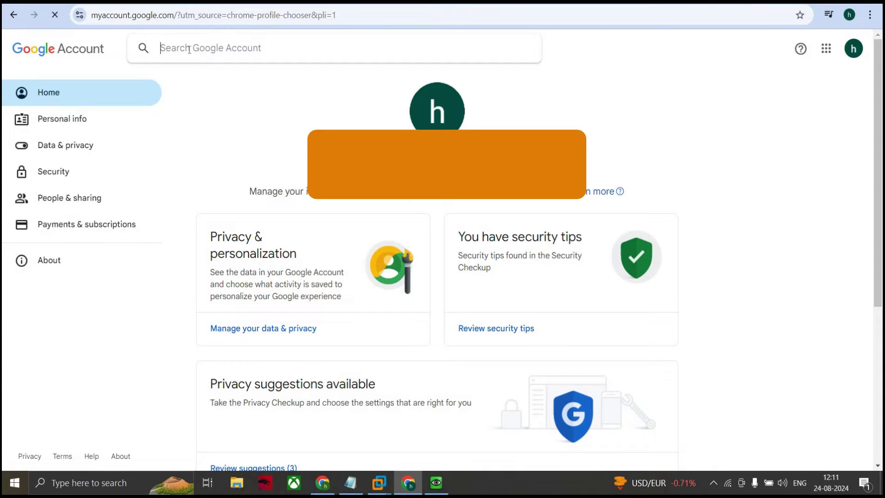
{"action": "type", "text": "A"}
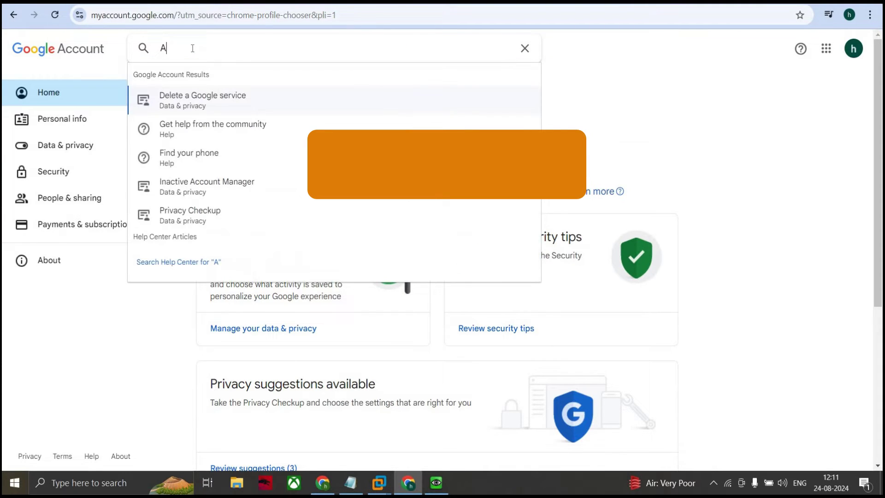
{"action": "type", "text": "pp"}
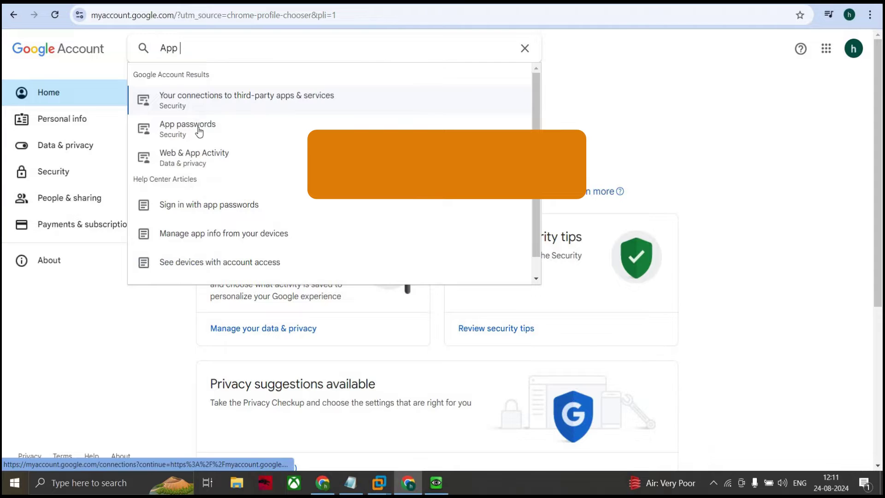
Create a Google app password named 'sophos xgs firewall' and select the generated code.
{"action": "left_click", "coordinate": [198, 132]}
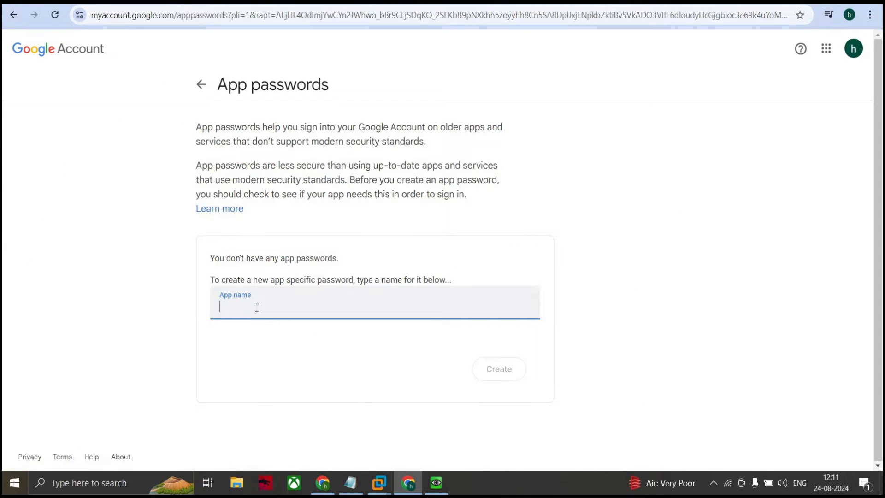
{"action": "type", "text": "sophos x"}
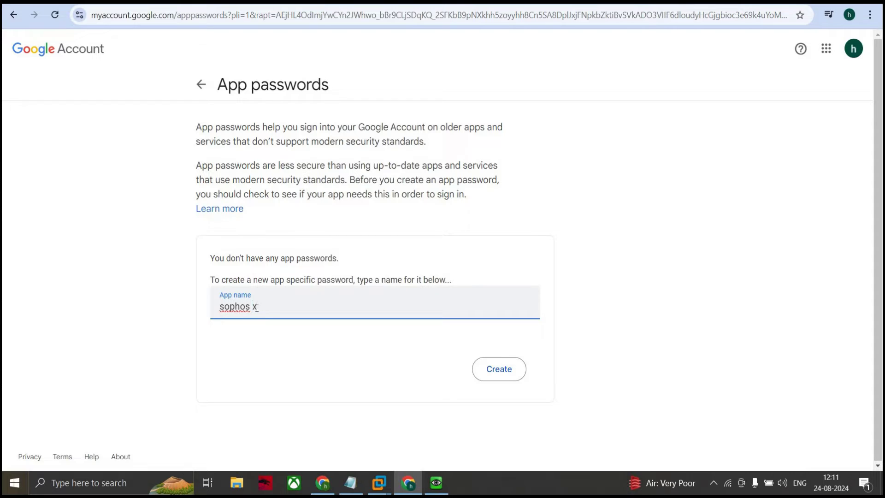
{"action": "type", "text": "gs firewall"}
{"action": "left_click", "coordinate": [496, 367]}
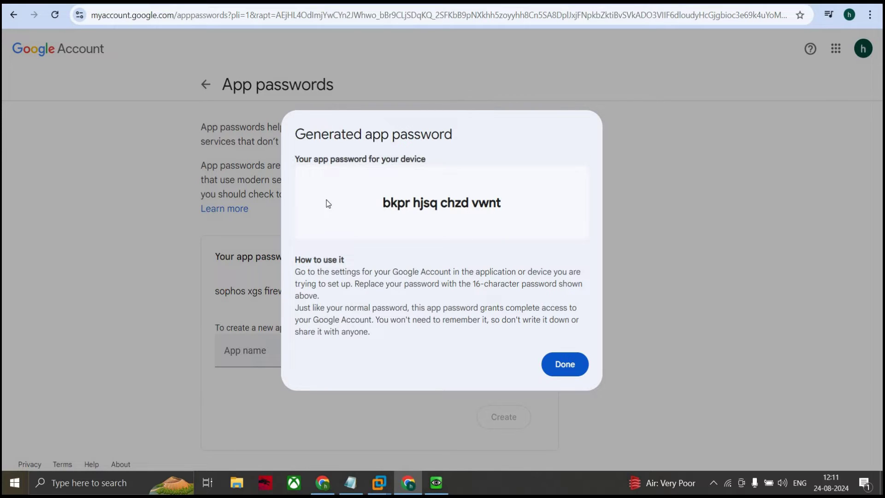
{"action": "left_click_drag", "start_coordinate": [380, 204], "coordinate": [504, 207]}
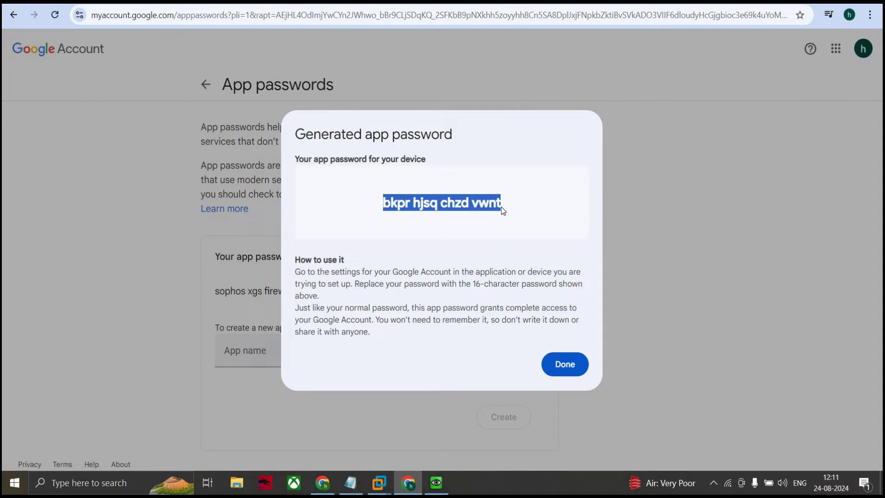
Close the generated-password dialog and minimize the Notepad copy of the password.
{"action": "left_click", "coordinate": [569, 367]}
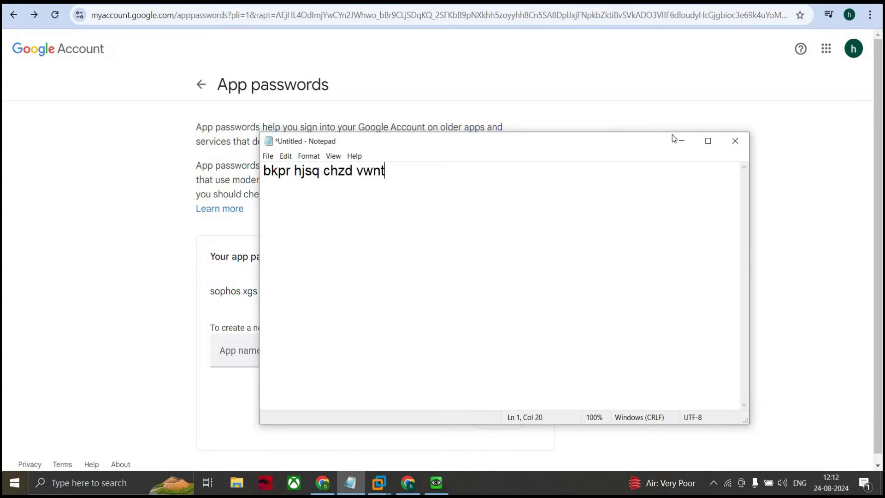
{"action": "left_click", "coordinate": [680, 142]}
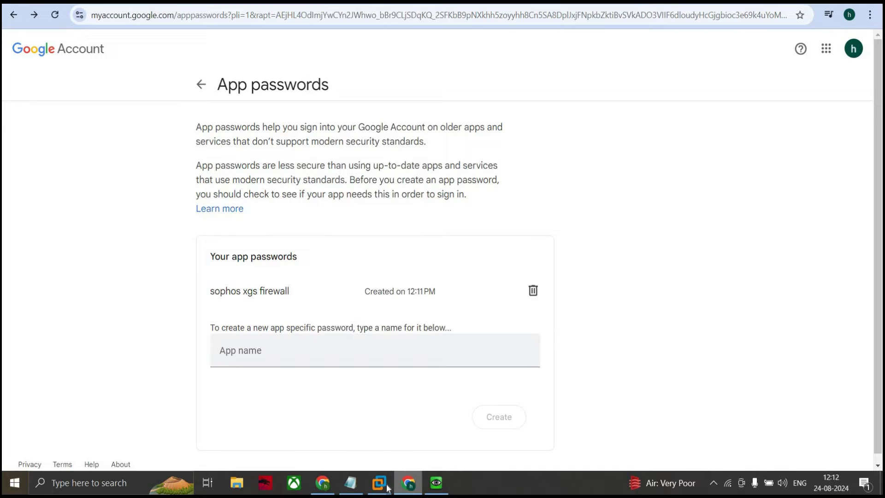
Return to the firewall console and enter the Gmail app password as the mail password.
{"action": "mouse_move", "coordinate": [436, 482]}
{"action": "left_click", "coordinate": [432, 408]}
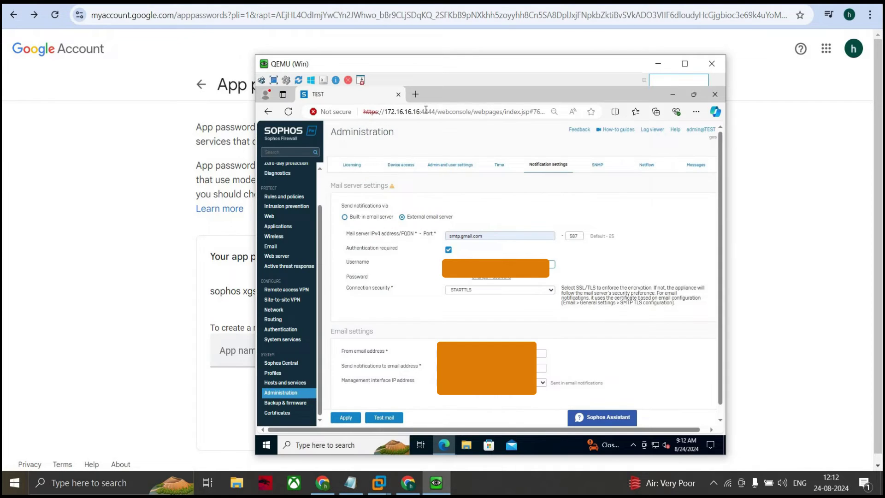
{"action": "left_click", "coordinate": [407, 483]}
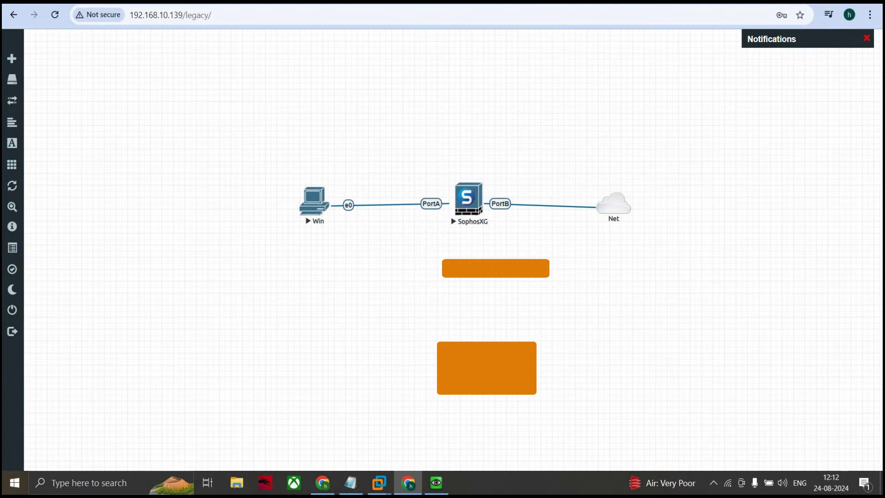
{"action": "left_click", "coordinate": [435, 483]}
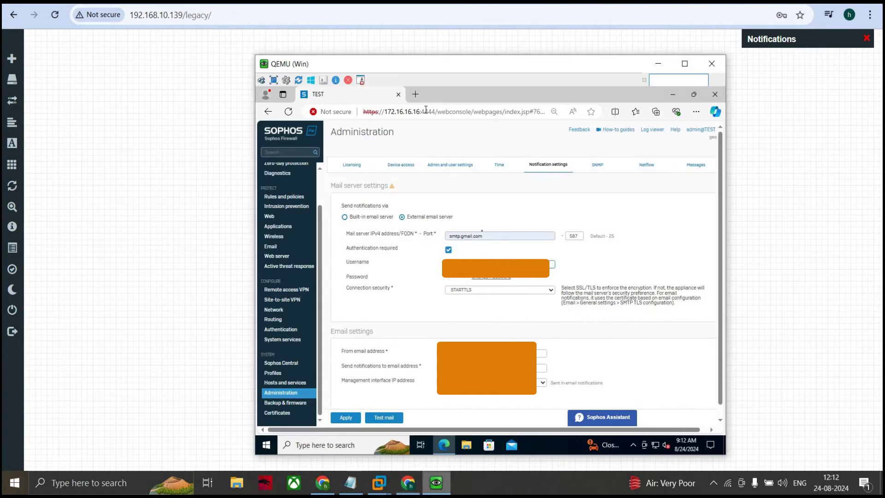
{"action": "left_click", "coordinate": [484, 277]}
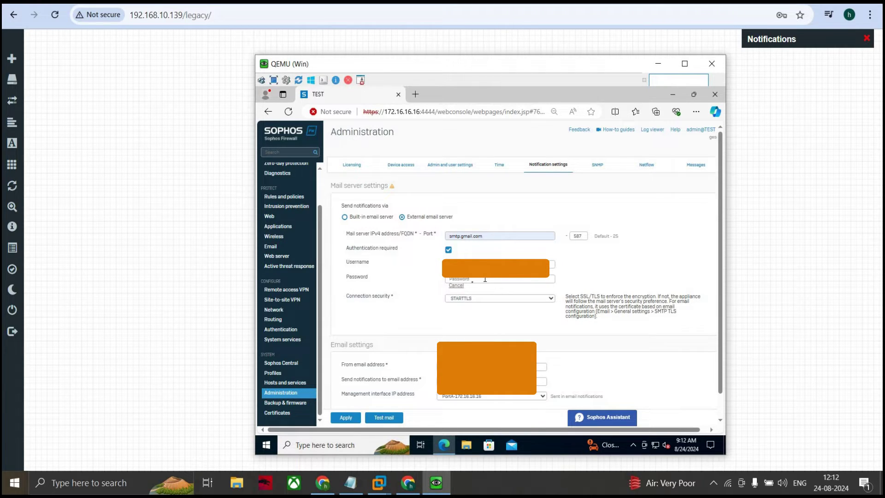
{"action": "left_click", "coordinate": [484, 278]}
Keep STARTTLS as the connection security for the smtp.gmail.com server.
{"action": "left_click_drag", "start_coordinate": [489, 70], "coordinate": [314, 55]}
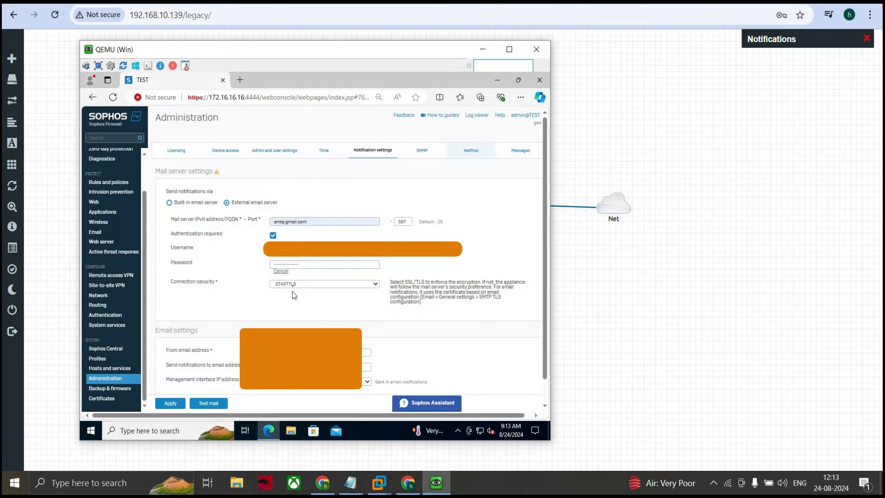
{"action": "left_click", "coordinate": [292, 287]}
{"action": "left_click", "coordinate": [289, 302]}
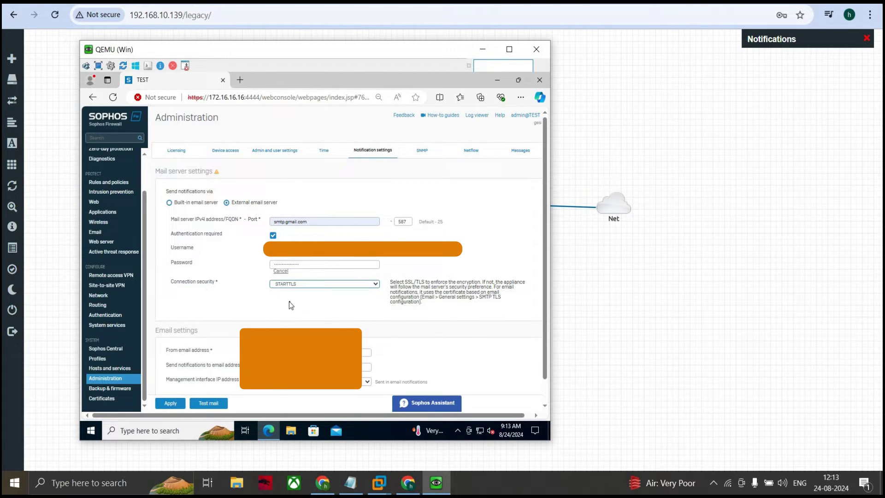
{"action": "scroll", "coordinate": [289, 301], "scroll_direction": "down", "scroll_amount": 1}
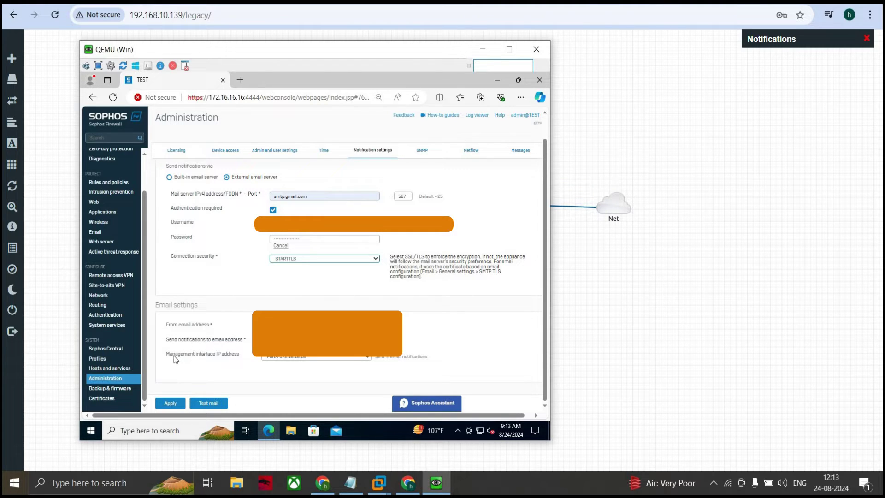
{"action": "left_click_drag", "start_coordinate": [173, 356], "coordinate": [211, 357]}
{"action": "left_click", "coordinate": [216, 358]}
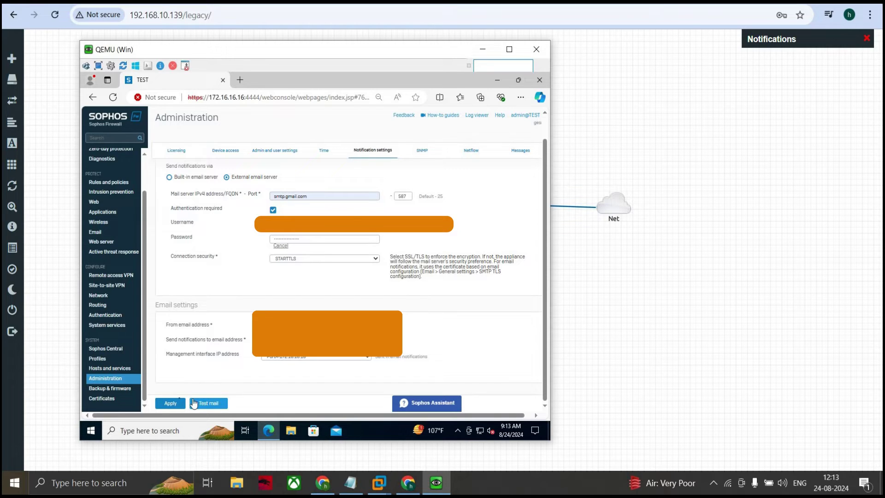
Apply and confirm the smtp.gmail.com notification settings, then send a test mail.
{"action": "left_click", "coordinate": [172, 402]}
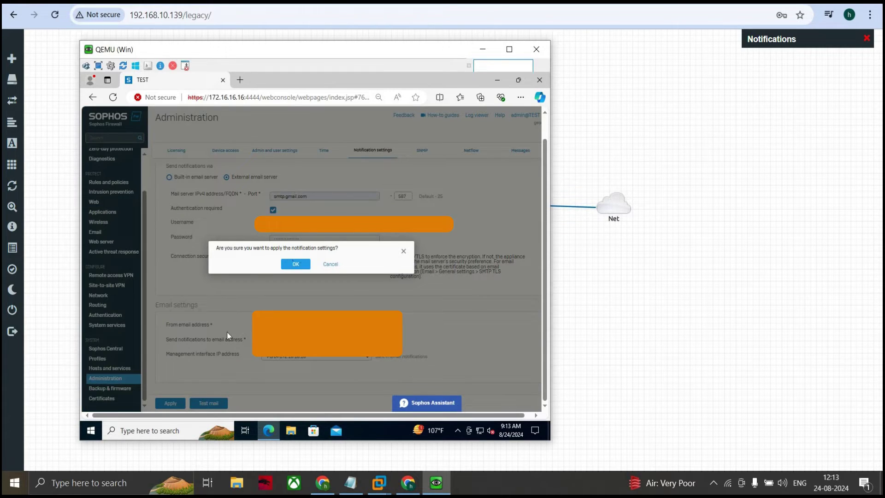
{"action": "left_click", "coordinate": [301, 263]}
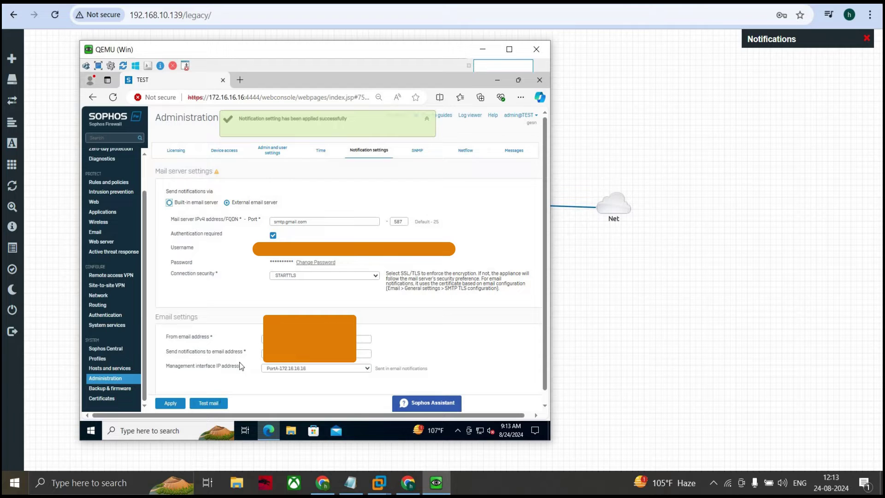
{"action": "left_click", "coordinate": [211, 402]}
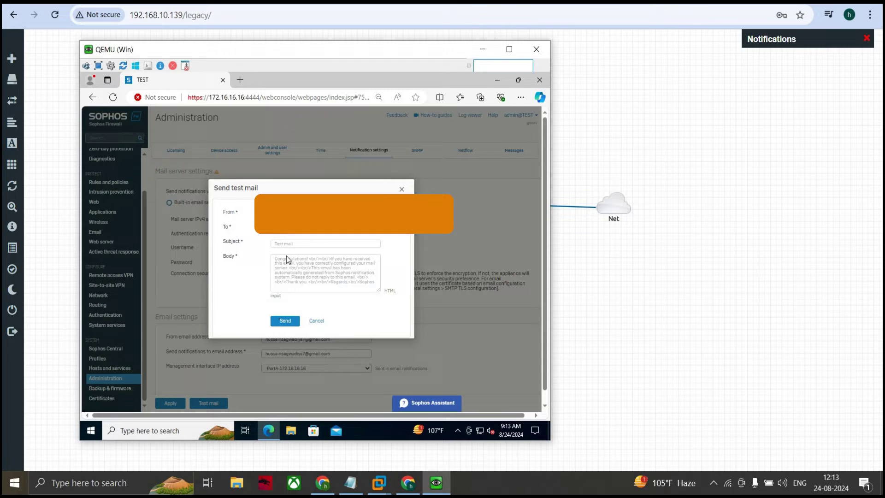
{"action": "left_click", "coordinate": [281, 320]}
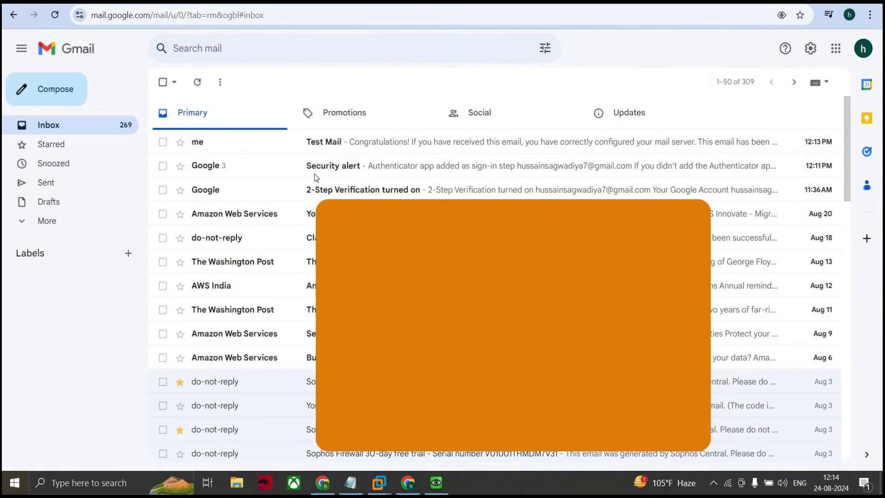
Read both Sophos Test Mail messages in Gmail, then switch to the EVE topology window.
{"action": "left_click", "coordinate": [246, 141]}
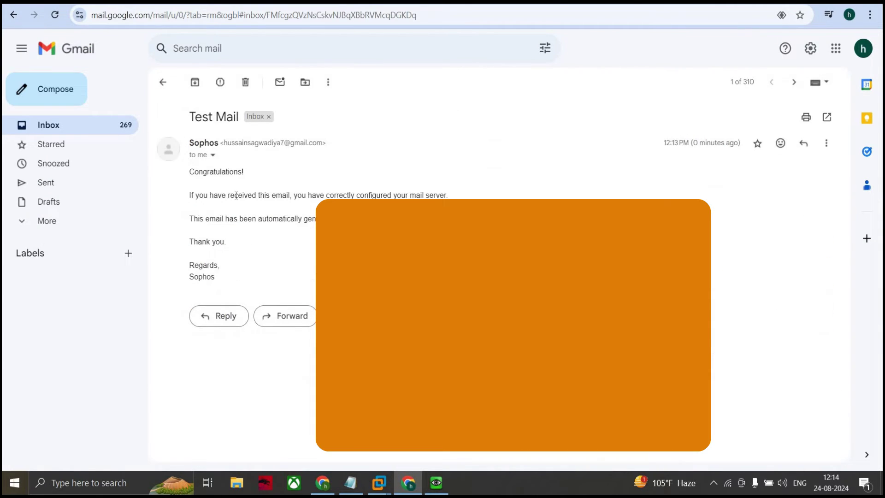
{"action": "triple_click", "coordinate": [266, 203]}
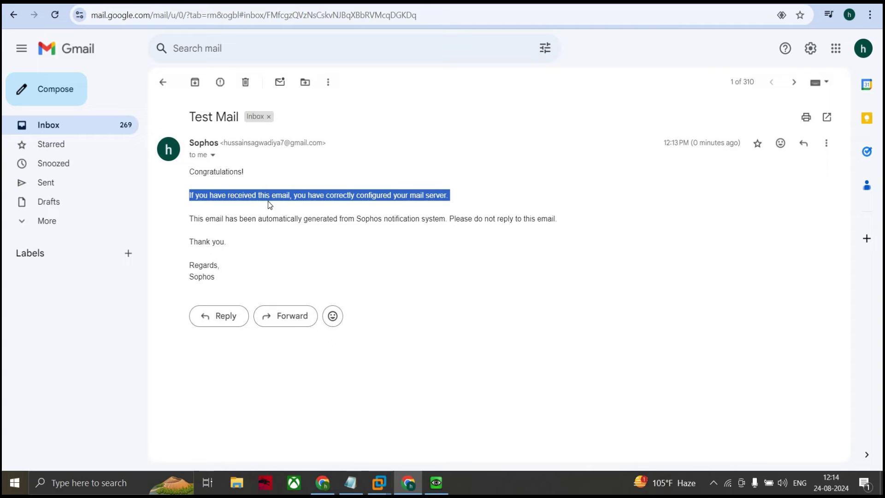
{"action": "key", "text": "u"}
{"action": "left_click", "coordinate": [221, 168]}
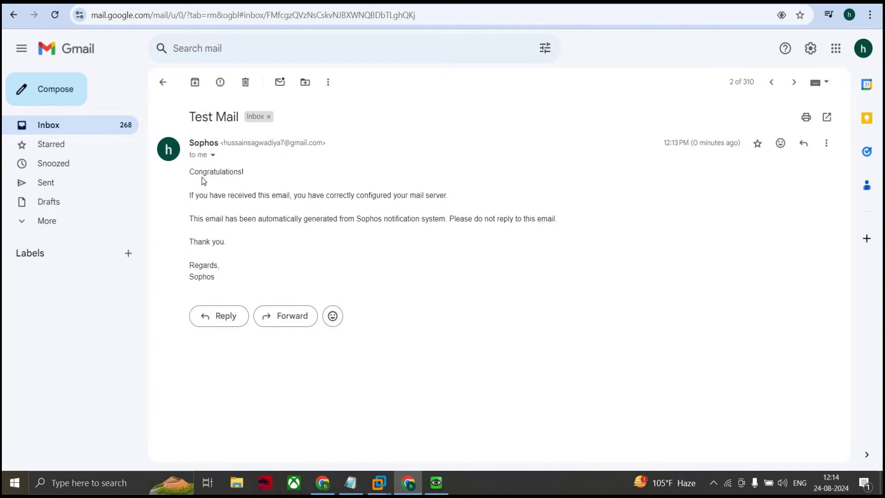
{"action": "triple_click", "coordinate": [310, 156]}
{"action": "key", "text": "alt+Tab"}
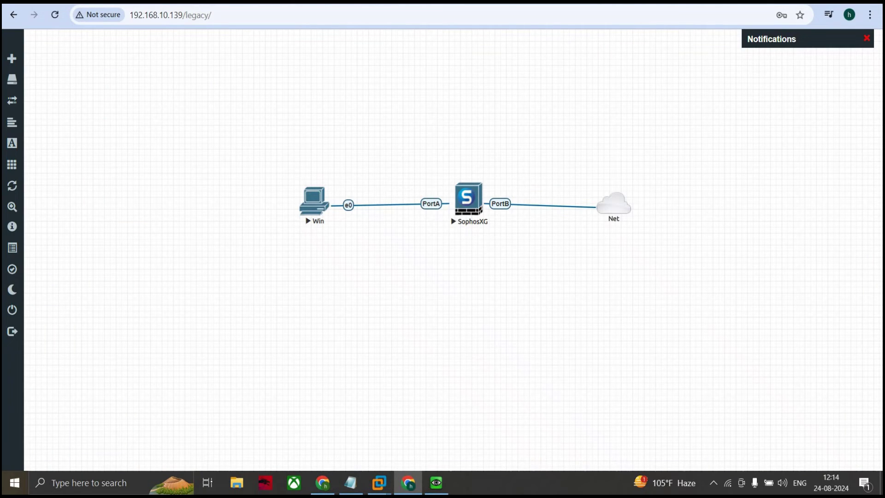
Restore and centre the QEMU firewall window, then go to Backup & firmware.
{"action": "left_click", "coordinate": [436, 482]}
{"action": "left_click_drag", "start_coordinate": [342, 72], "coordinate": [441, 89]}
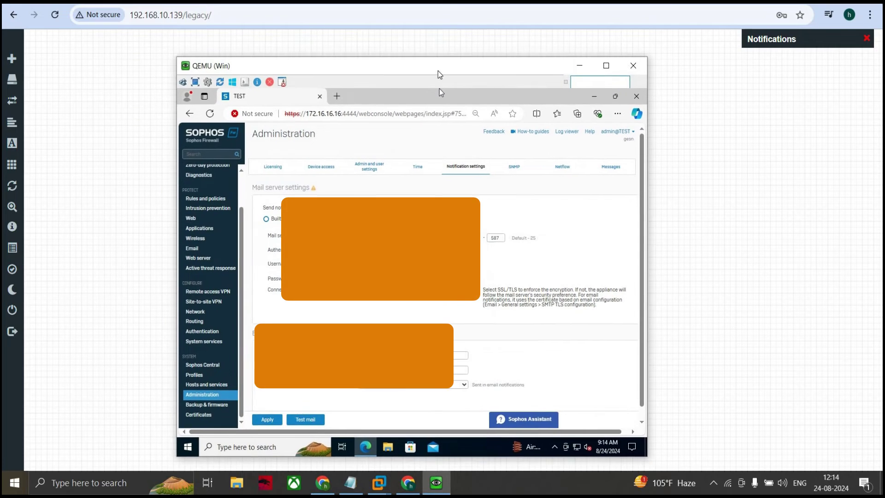
{"action": "scroll", "coordinate": [430, 189], "scroll_direction": "down", "scroll_amount": 1}
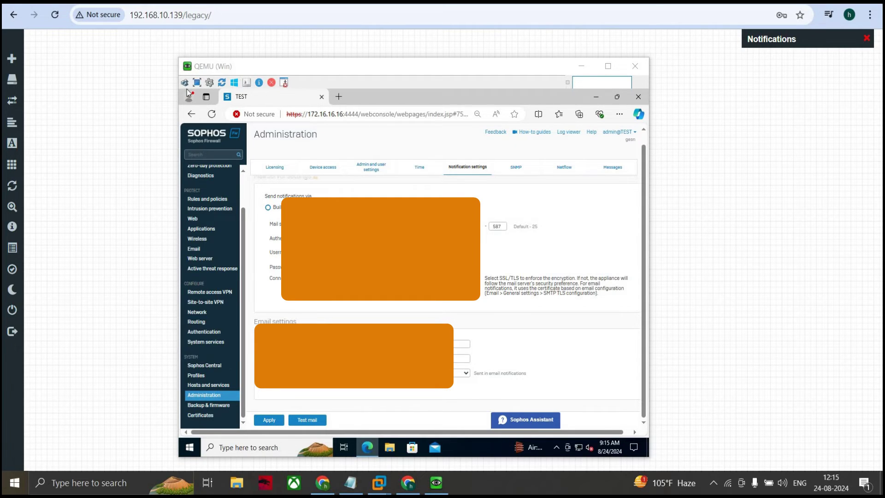
{"action": "left_click", "coordinate": [216, 406]}
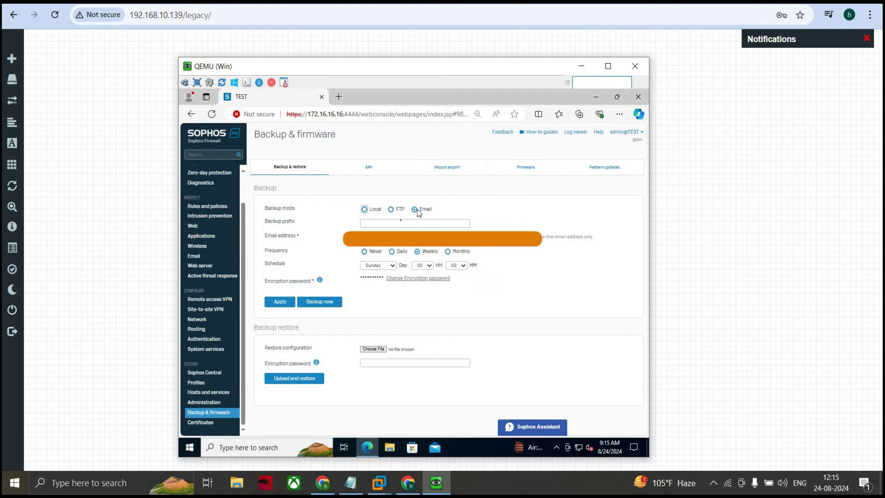
Enter 'monthly backup' as the backup prefix and schedule email backups daily at hour 09.
{"action": "left_click", "coordinate": [396, 222]}
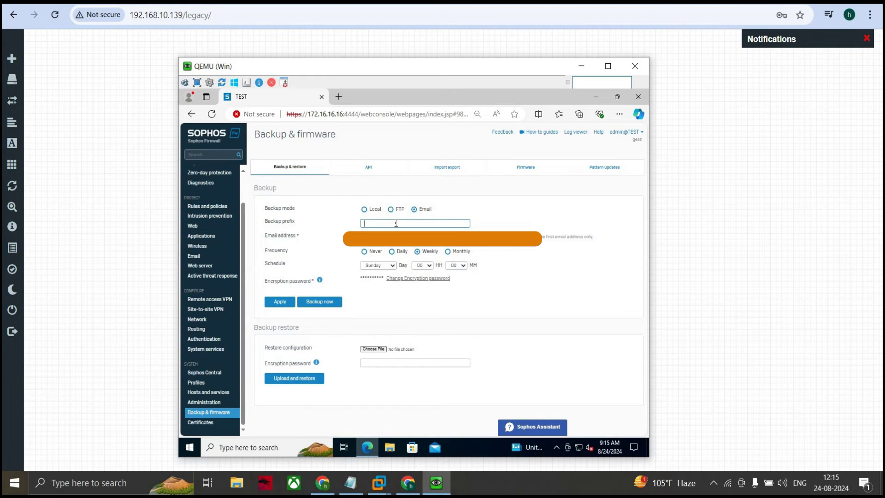
{"action": "type", "text": "monthly"}
{"action": "type", "text": " backup"}
{"action": "left_click", "coordinate": [398, 252]}
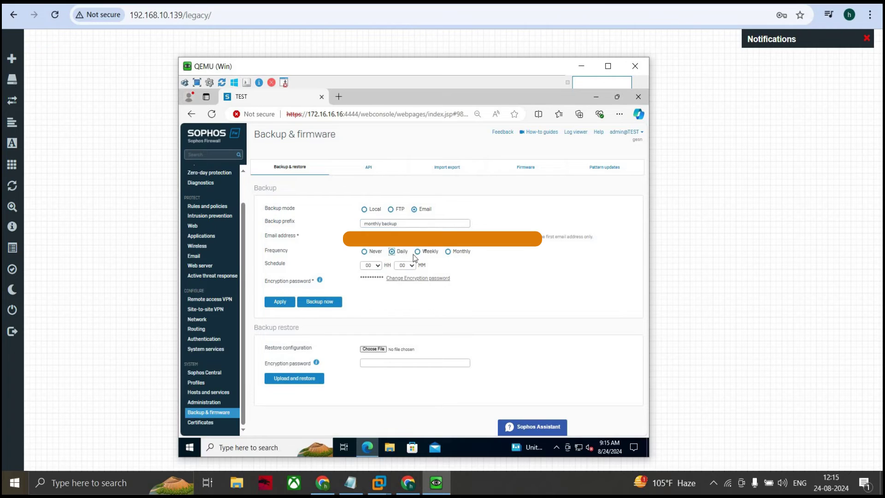
{"action": "left_click", "coordinate": [416, 252]}
{"action": "left_click", "coordinate": [389, 267]}
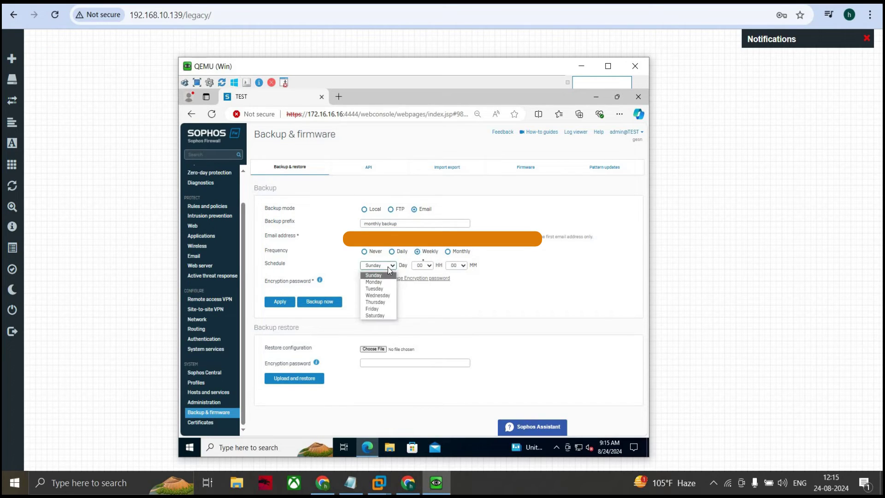
{"action": "left_click", "coordinate": [448, 252]}
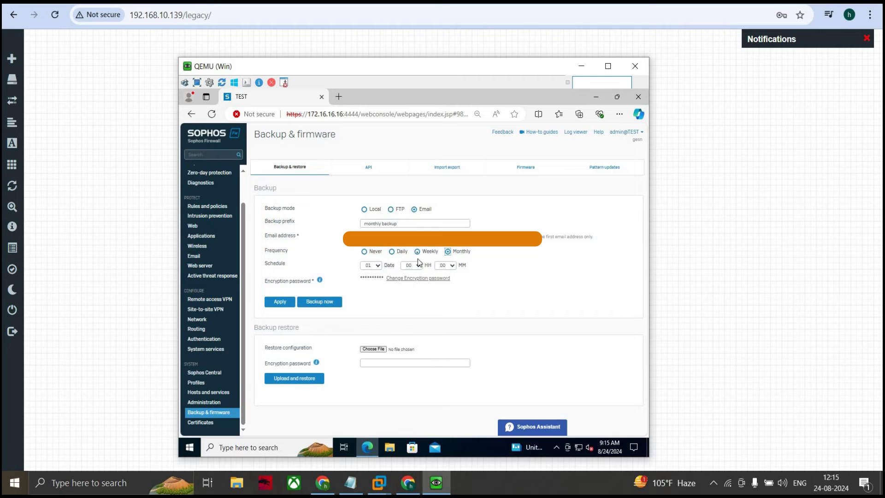
{"action": "left_click", "coordinate": [392, 251]}
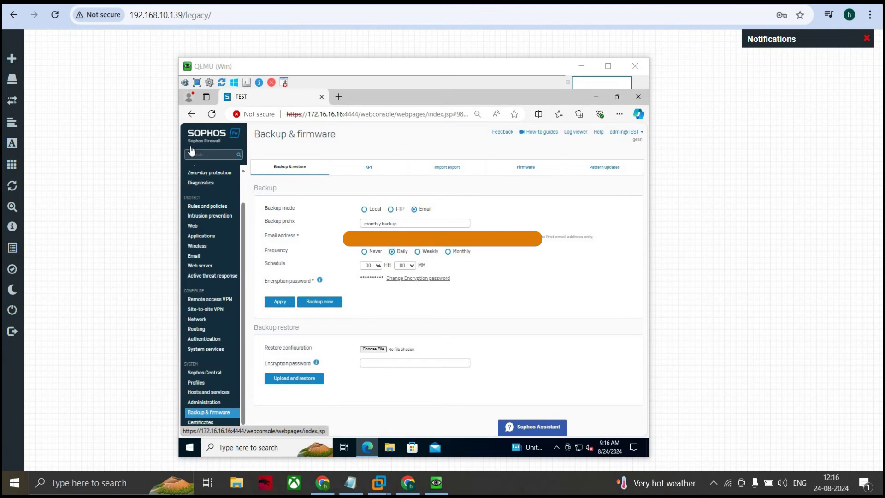
{"action": "left_click", "coordinate": [378, 266]}
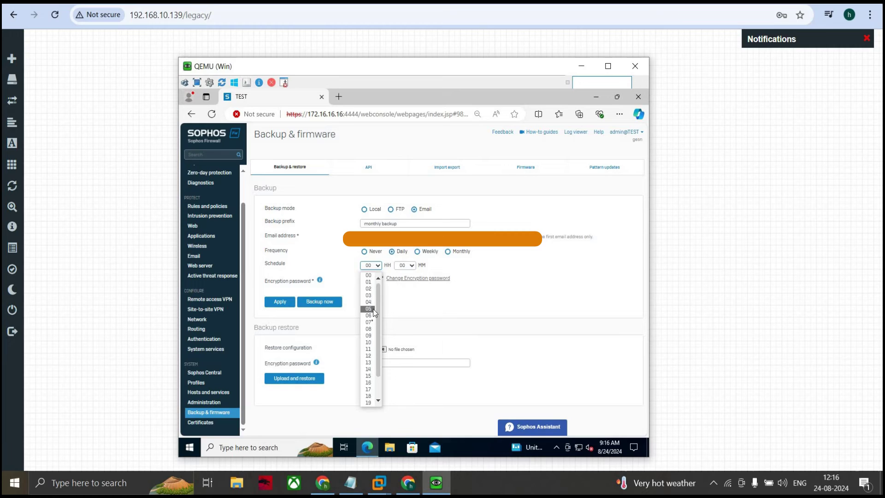
{"action": "left_click", "coordinate": [372, 336]}
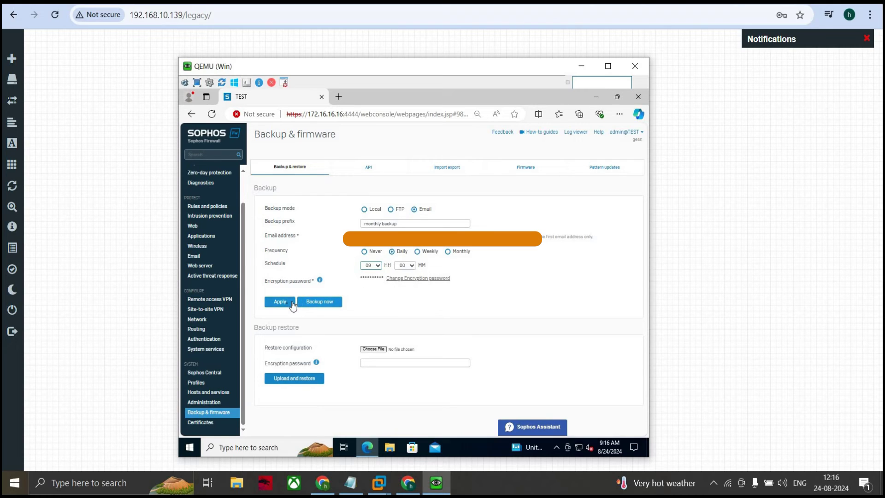
Start an immediate Sophos Firewall email backup with Backup now.
{"action": "left_click", "coordinate": [315, 305]}
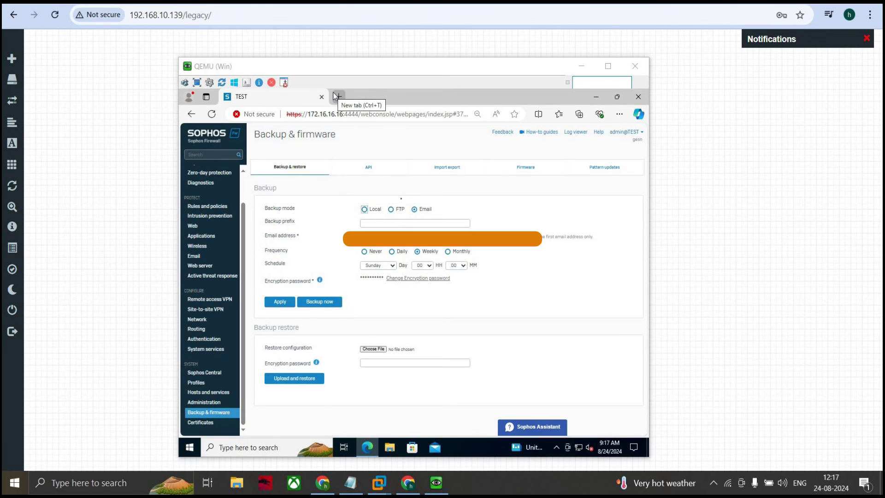
Open Gmail in a new tab of the host Chrome browser.
{"action": "left_click", "coordinate": [408, 482]}
{"action": "key", "text": "ctrl+t"}
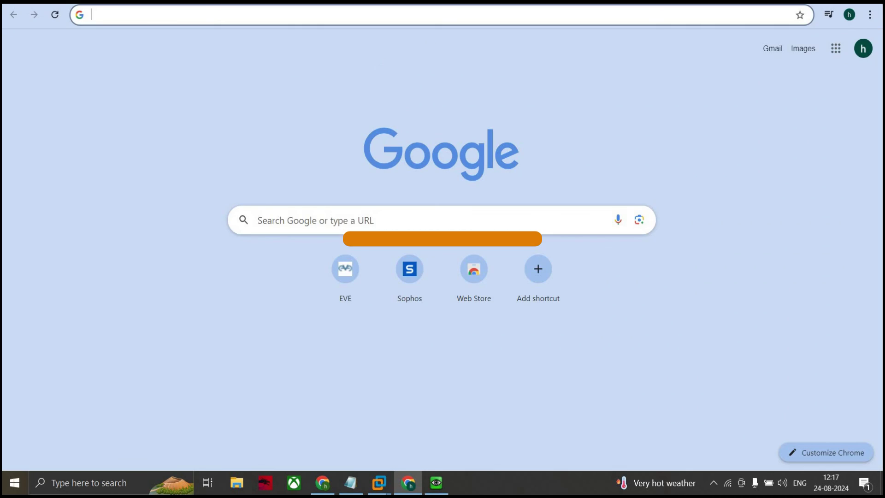
{"action": "left_click", "coordinate": [771, 50]}
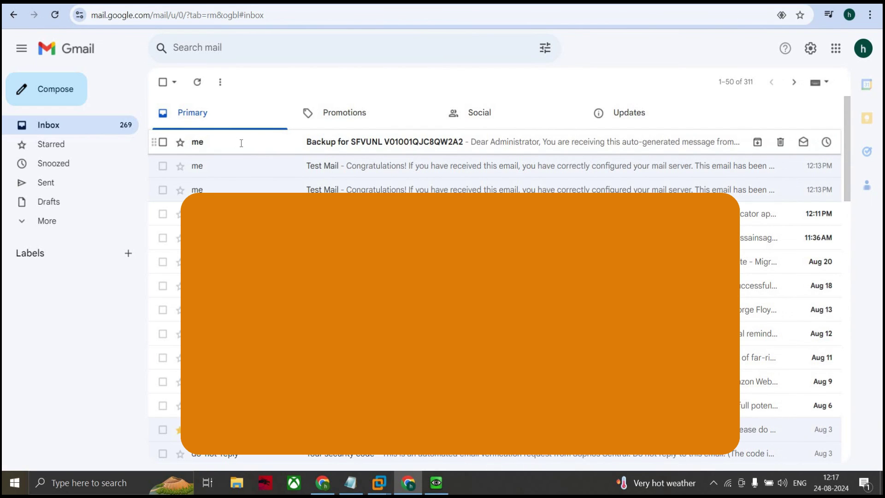
Open the 'Backup for SFVUNL' email and highlight its firmware version and device serial.
{"action": "left_click", "coordinate": [239, 143]}
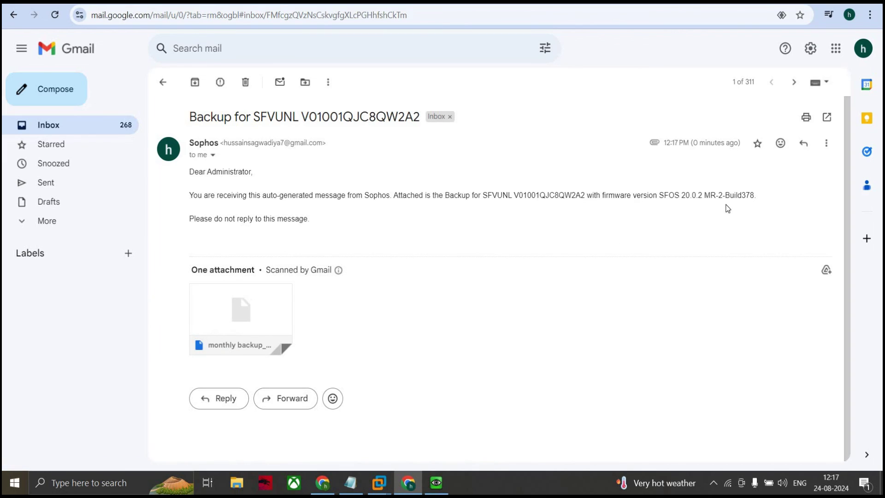
{"action": "left_click_drag", "start_coordinate": [758, 195], "coordinate": [602, 194]}
{"action": "left_click", "coordinate": [476, 195], "text": "shift"}
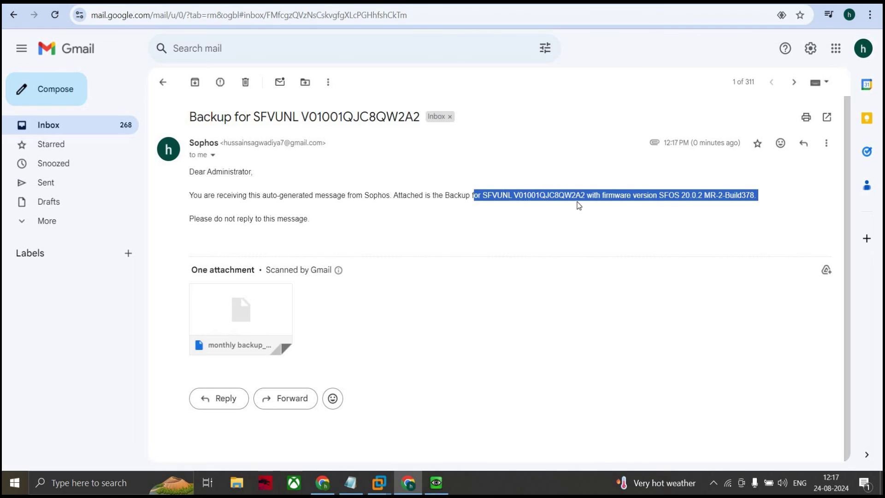